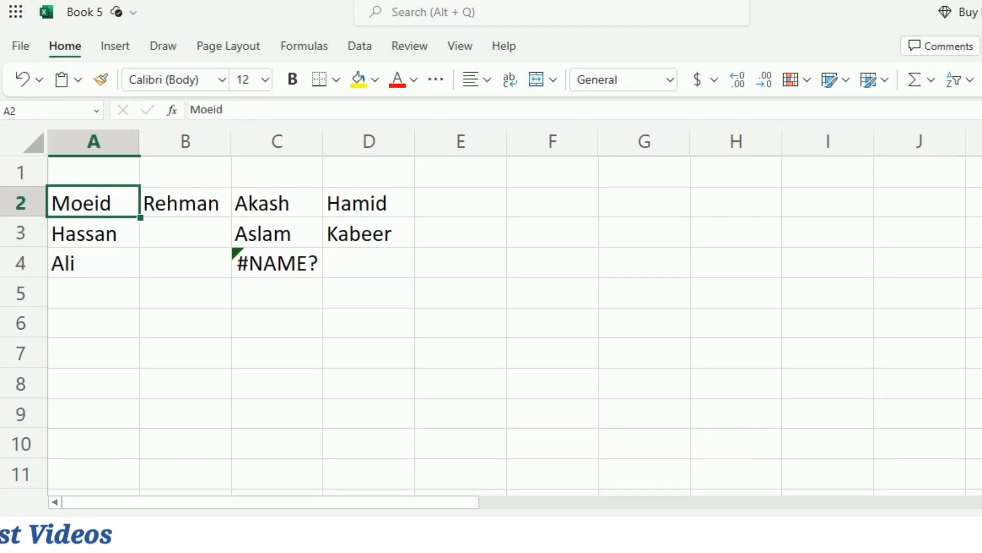
Step: Enter the formula =TOCOL(A2:D4) in cell F2 to stack the name table into one column
drag(553, 204, 552, 413)
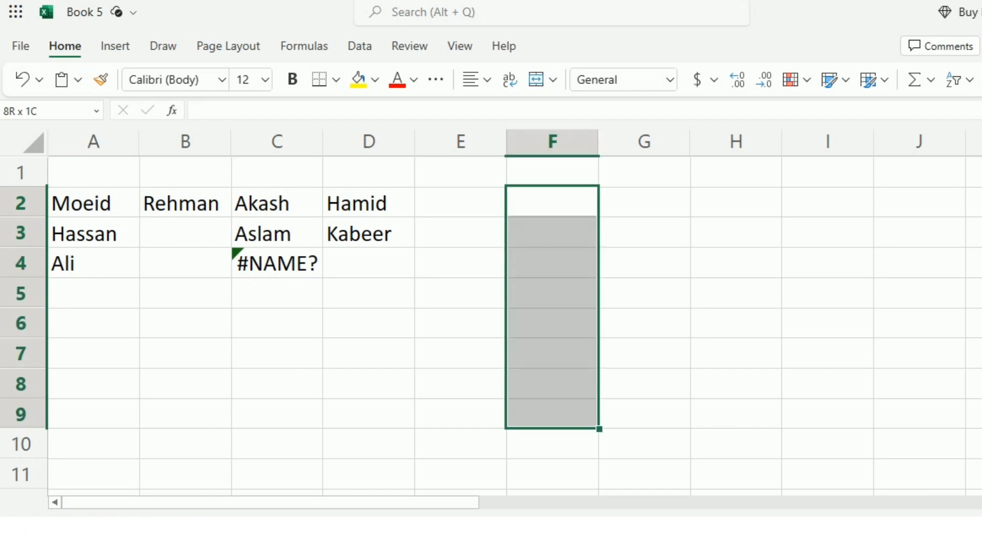
click(644, 263)
click(552, 203)
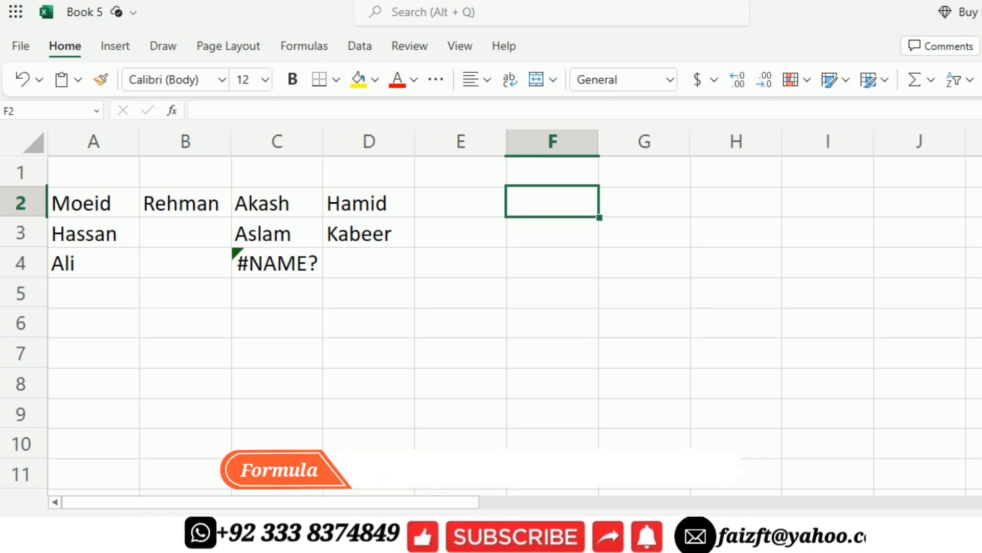
text(=)
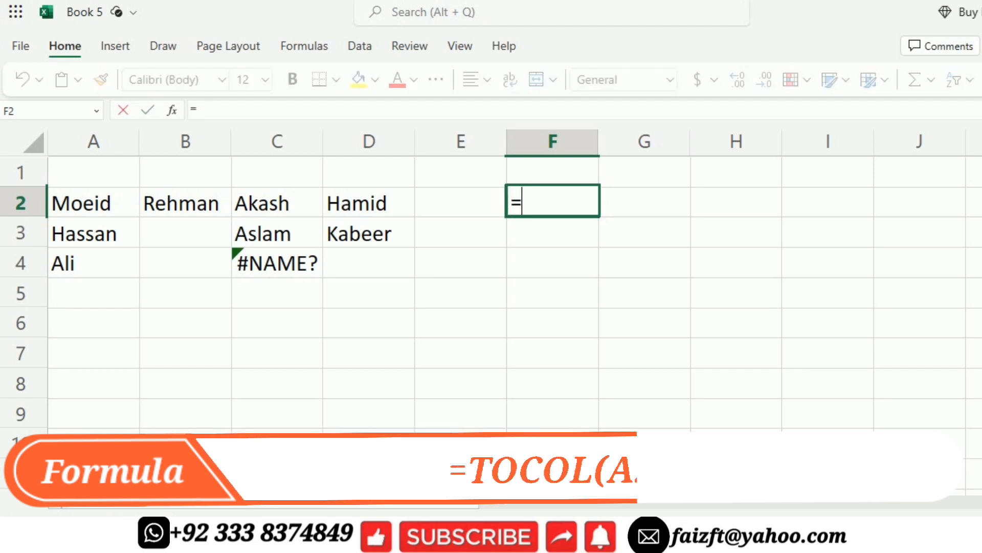
text(tocol()
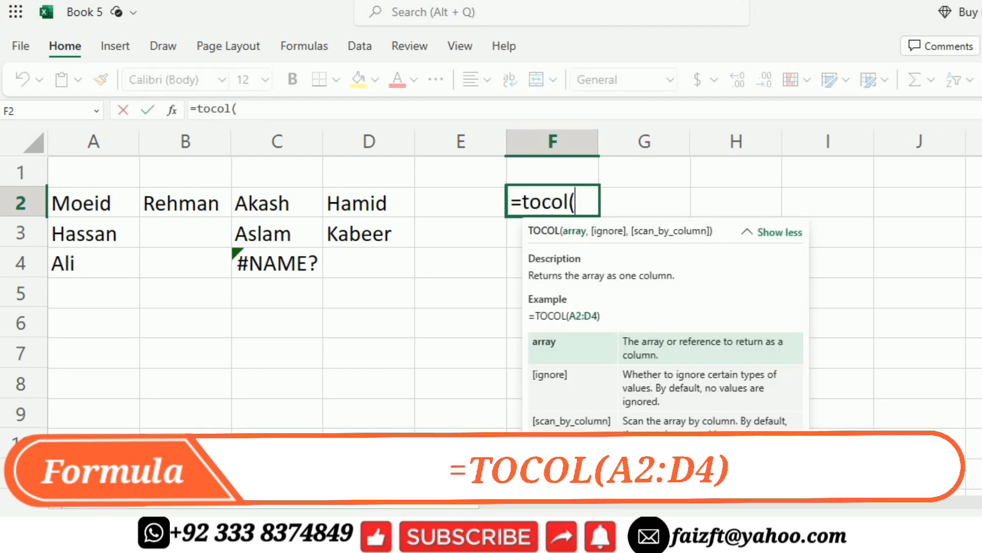
drag(92, 203, 368, 263)
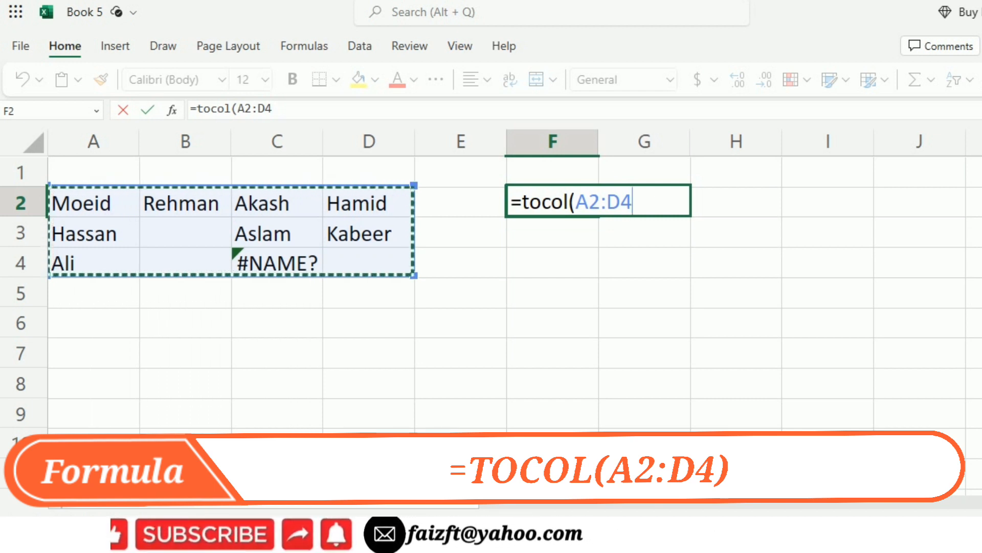
text())
key(Return)
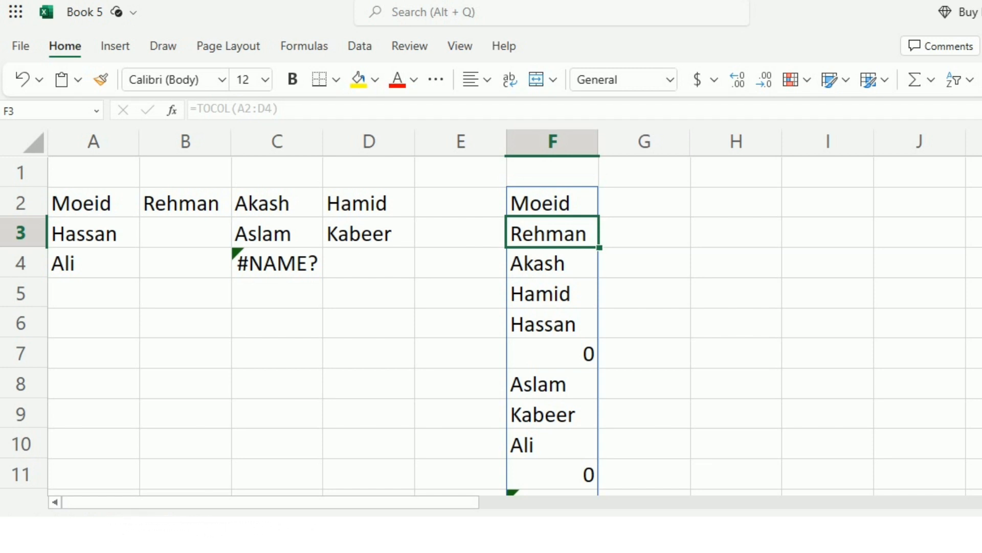
Step: Compare the blank and error cells in A2:D4, such as B3 and C4, with their counterparts in the column F output
scroll(512, 322, down, 1)
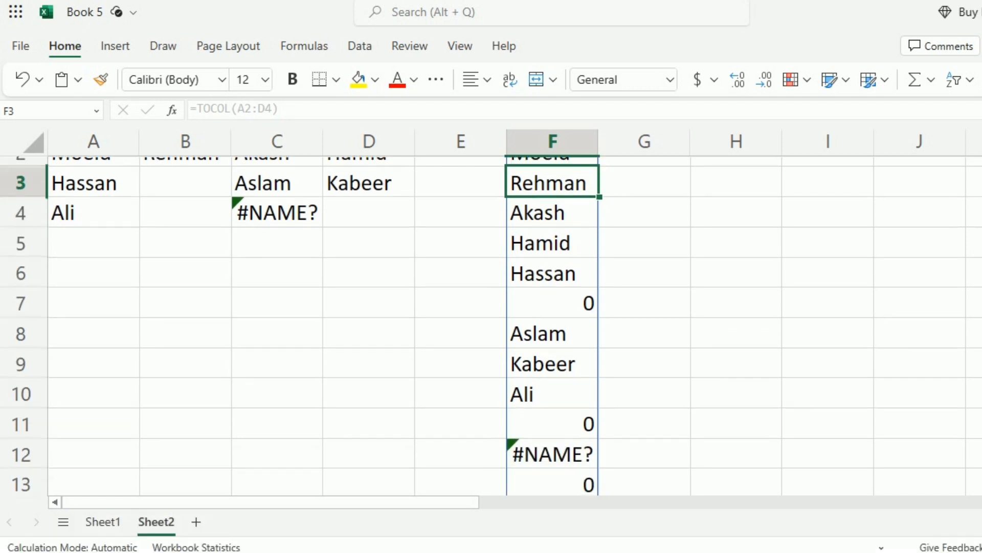
scroll(512, 322, up, 2)
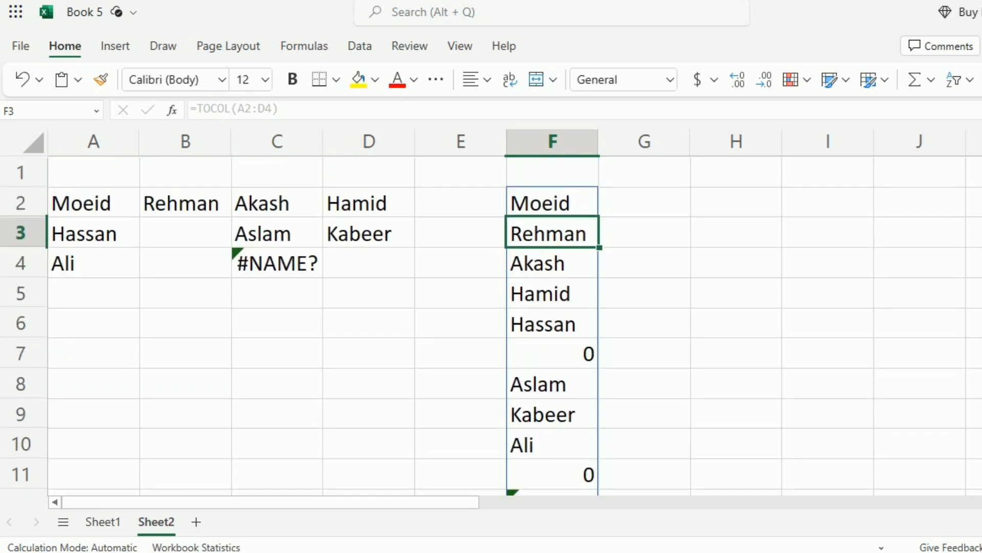
click(185, 232)
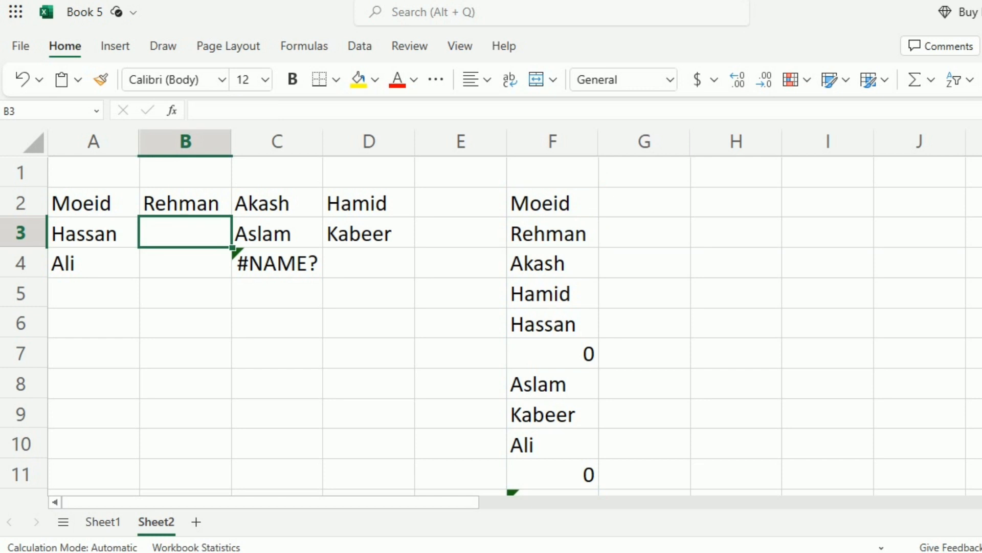
click(552, 353)
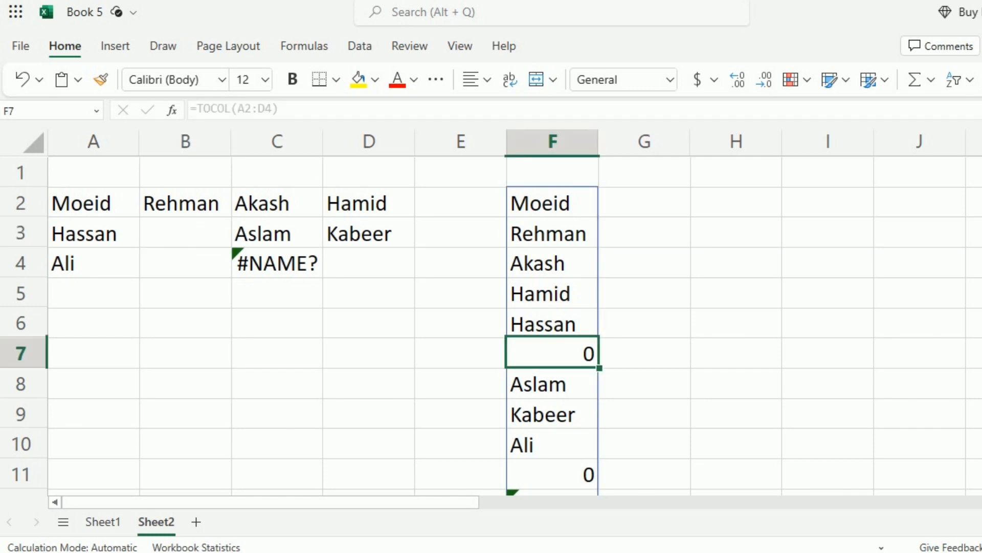
scroll(512, 322, down, 2)
scroll(512, 322, up, 2)
scroll(511, 323, down, 3)
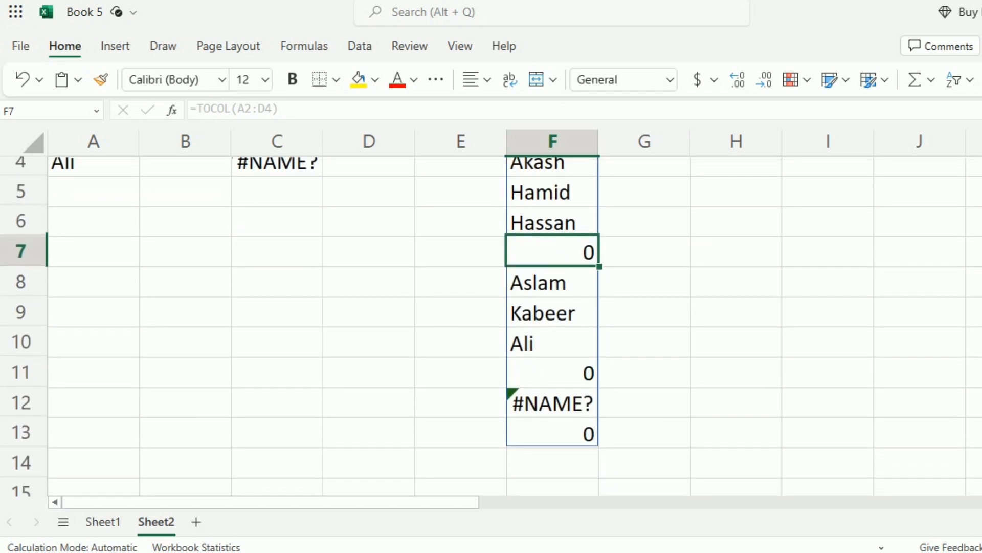
scroll(512, 322, up, 2)
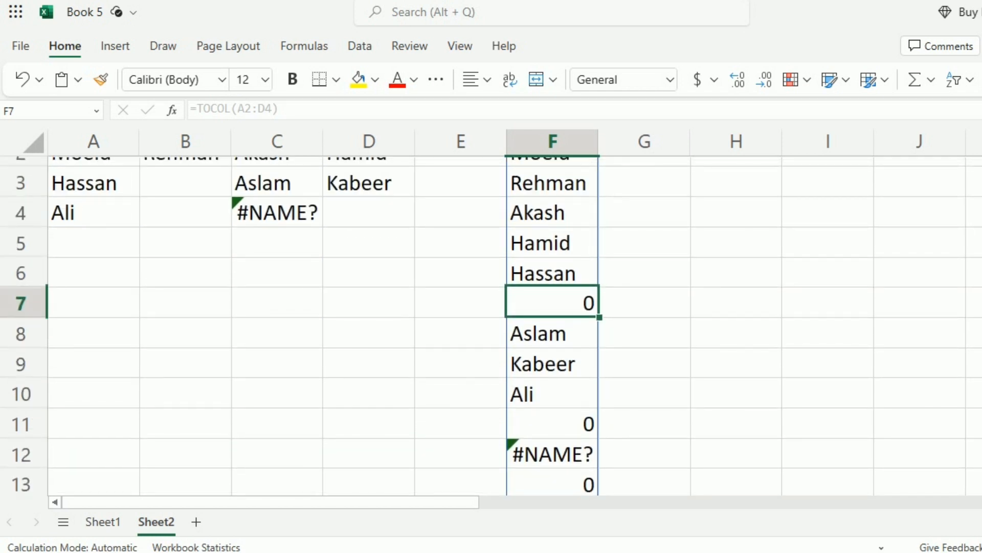
scroll(511, 323, up, 2)
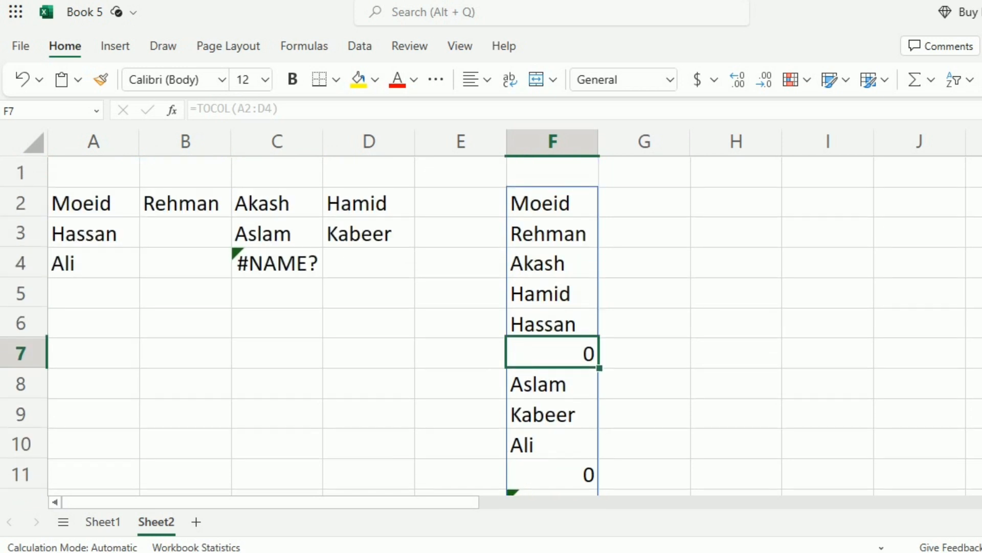
click(277, 263)
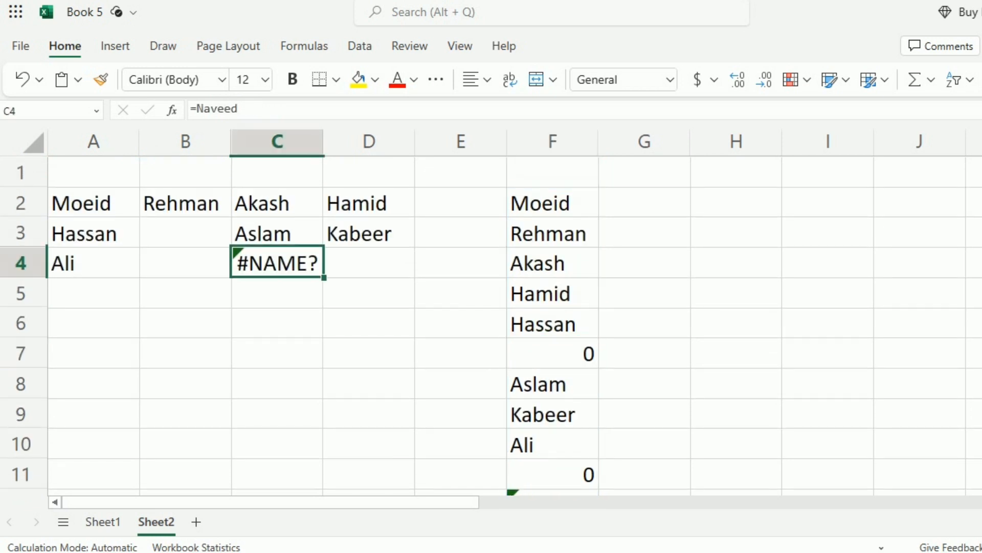
scroll(512, 322, down, 2)
click(553, 454)
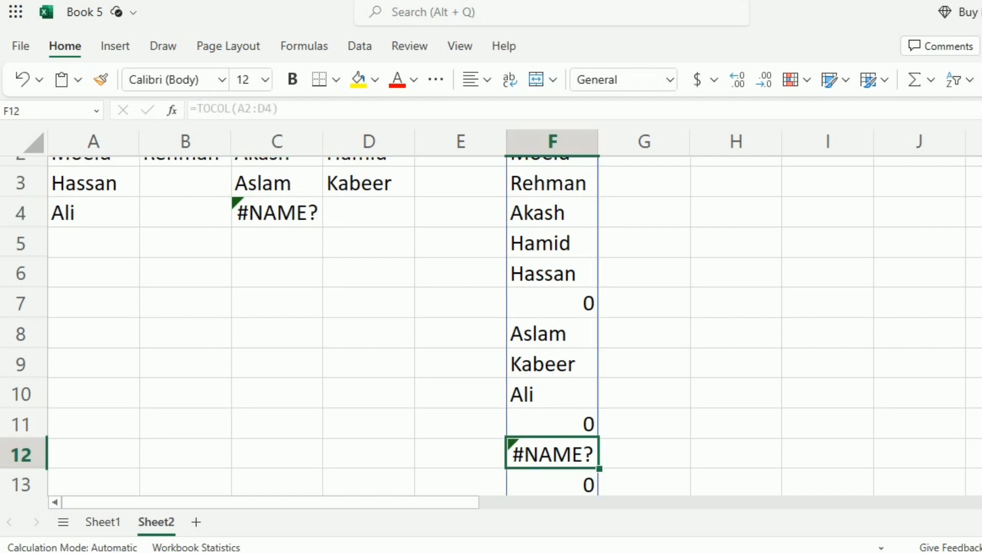
scroll(552, 455, up, 2)
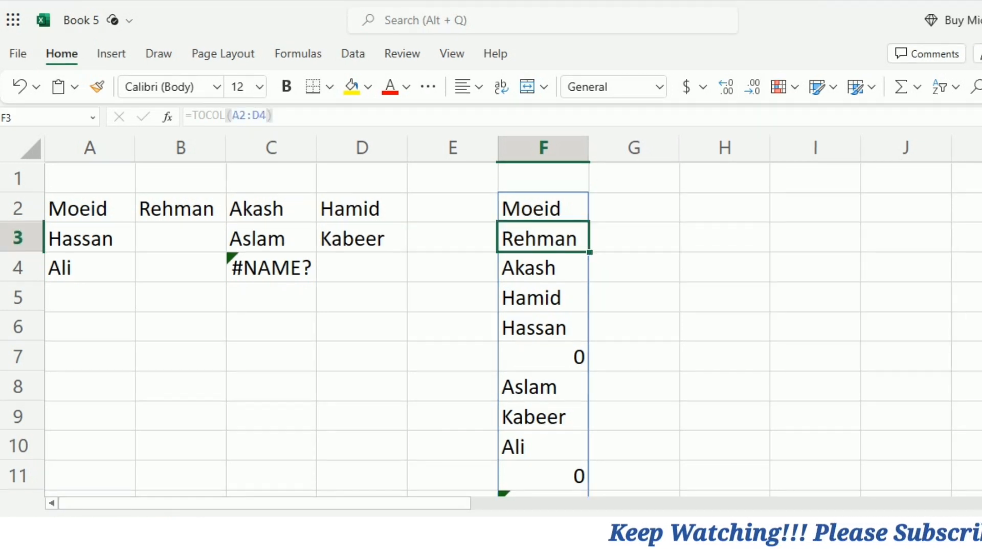
Step: Add an ignore argument of 0 to the TOCOL formula in F2
double_click(544, 209)
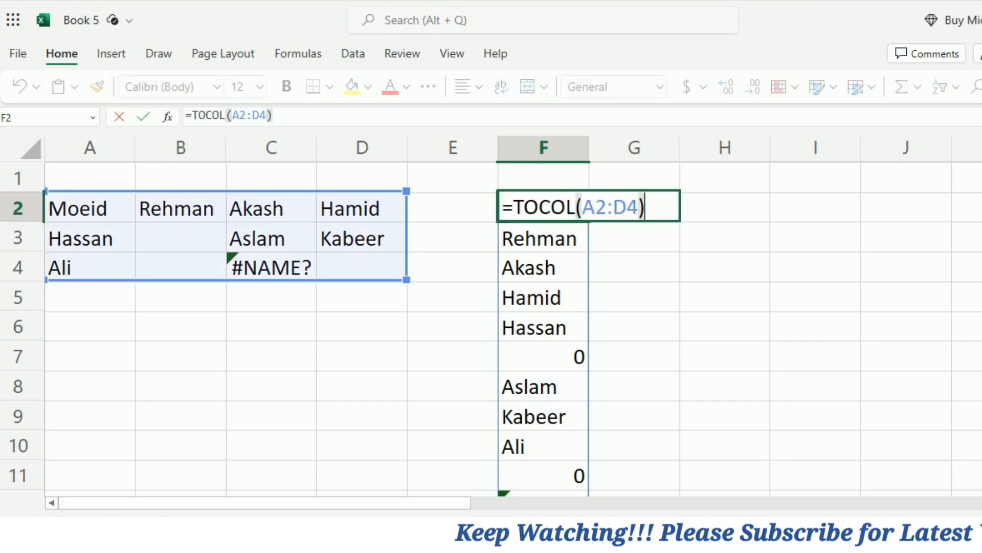
key(BackSpace)
text(,)
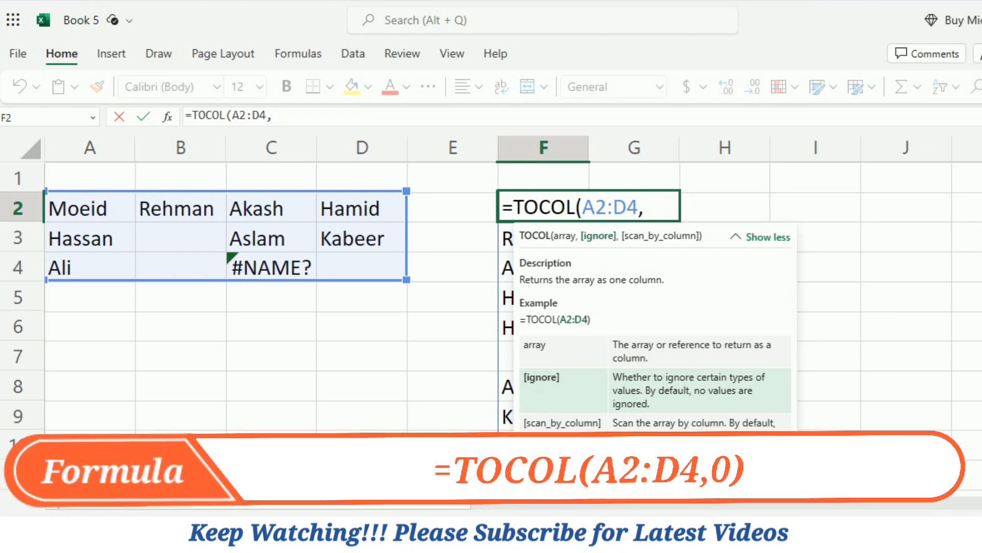
text())
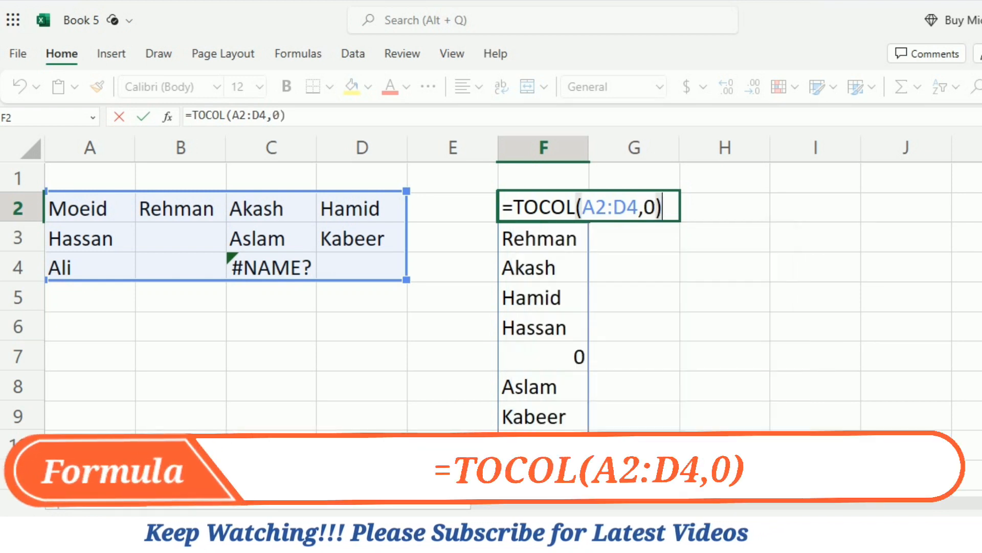
key(Return)
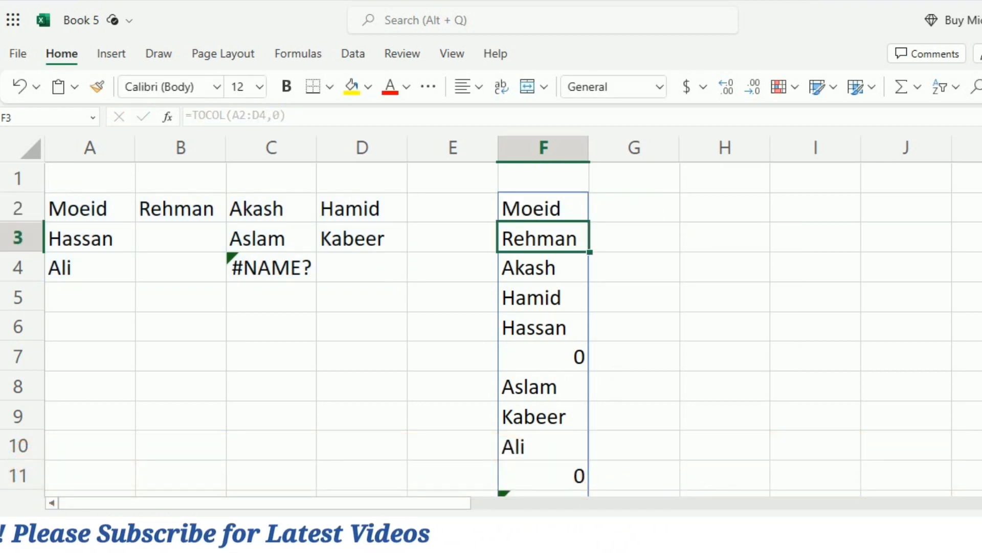
Step: Set the ignore argument of the TOCOL formula in F2 to 1
click(543, 208)
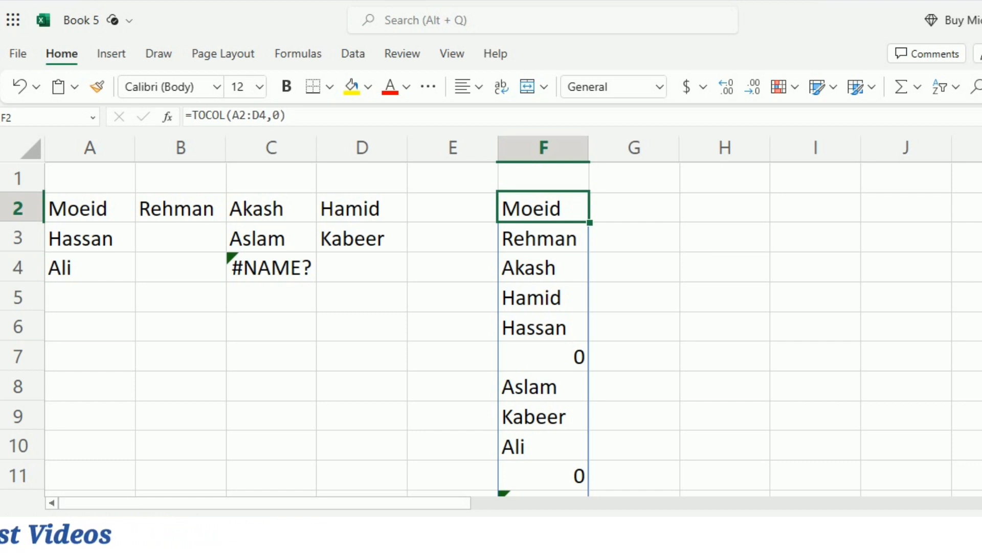
key(F2)
key(BackSpace)
key(BackSpace)
text(1))
key(Return)
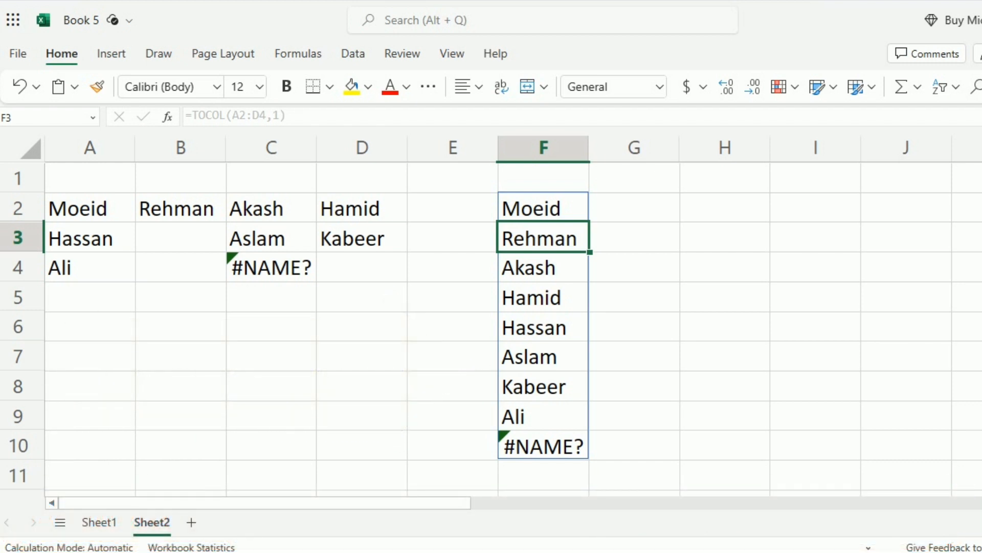
Step: Set the ignore argument of the TOCOL formula in F2 to 2 and review the output column
click(543, 446)
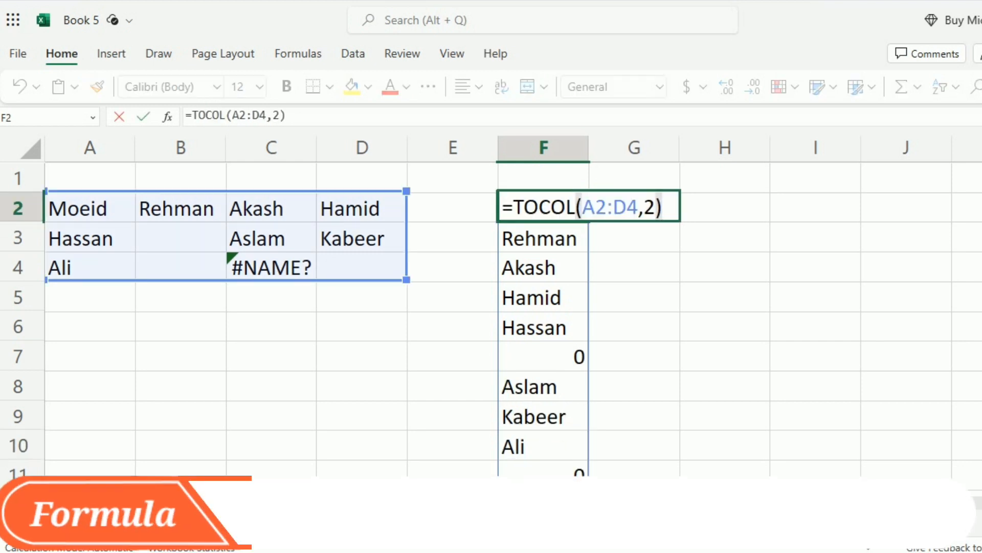
key(Left)
click(725, 208)
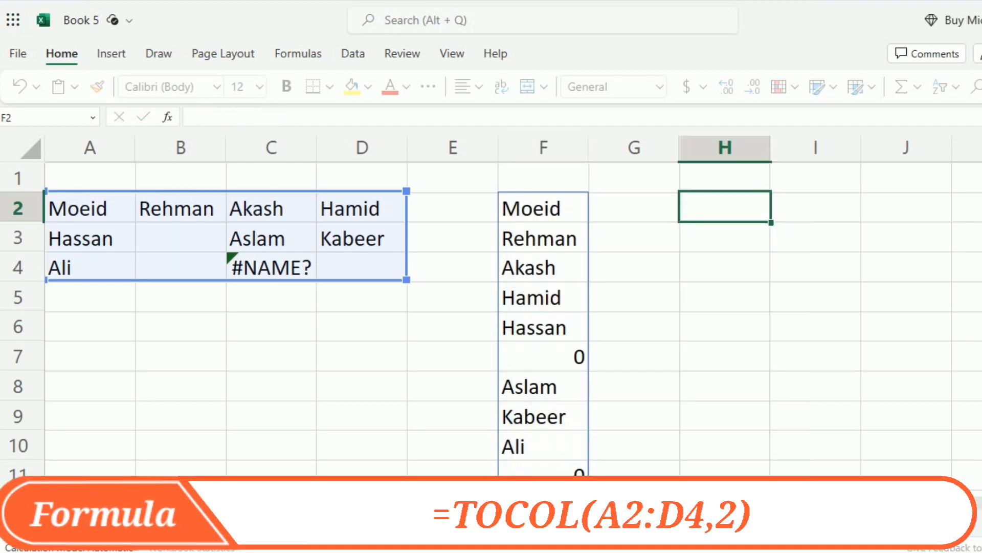
scroll(724, 207, down, 3)
scroll(512, 327, up, 3)
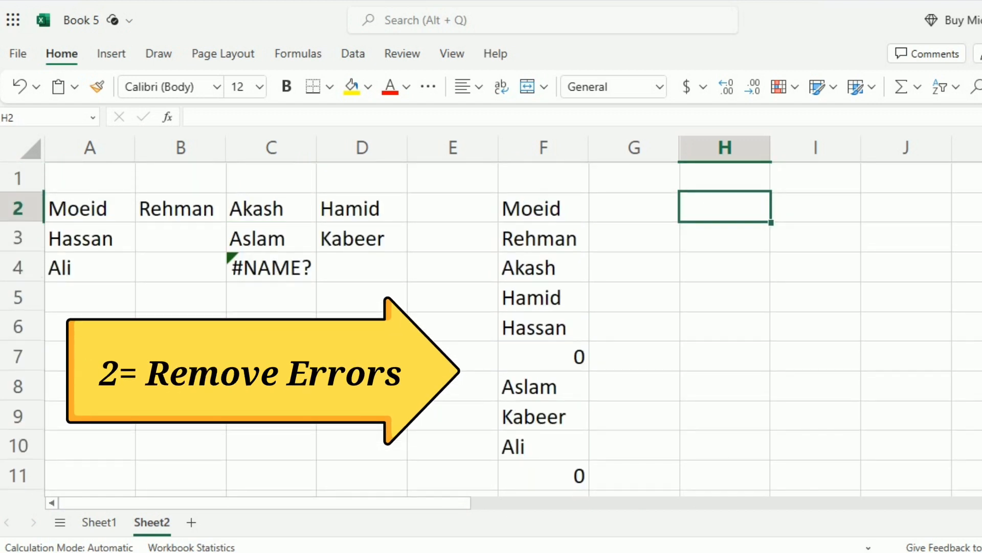
Step: Set the TOCOL formula's ignore argument in F2 to 3 to leave out both blanks and errors
double_click(543, 208)
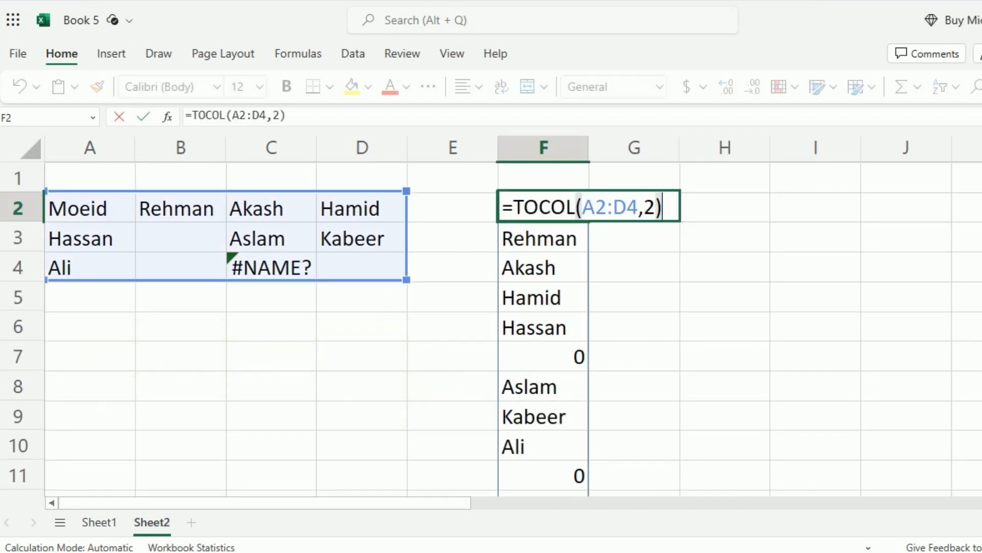
key(Left)
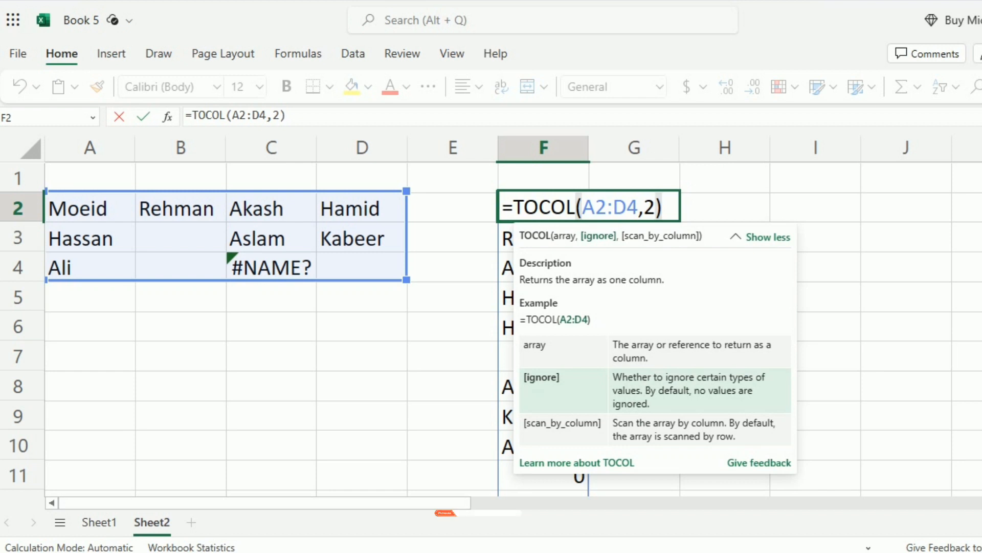
key(BackSpace)
text(3)
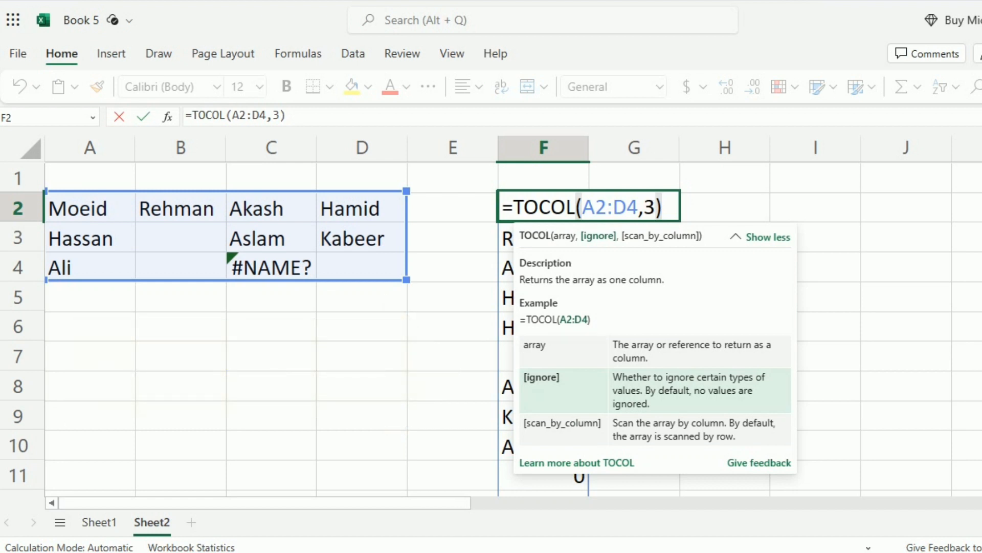
key(Return)
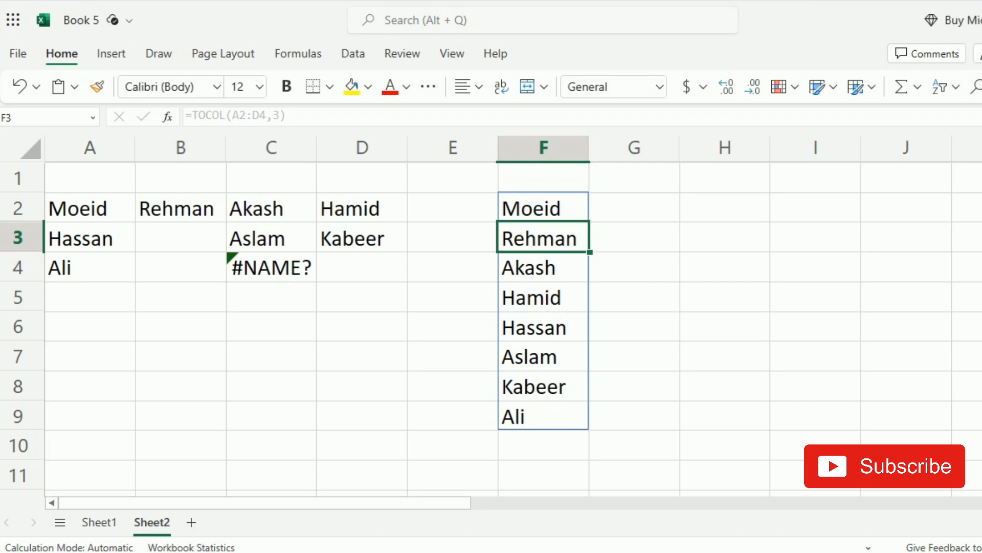
Step: Compare the order of the column F output with source rows 2 and 3 in columns A to D
click(543, 327)
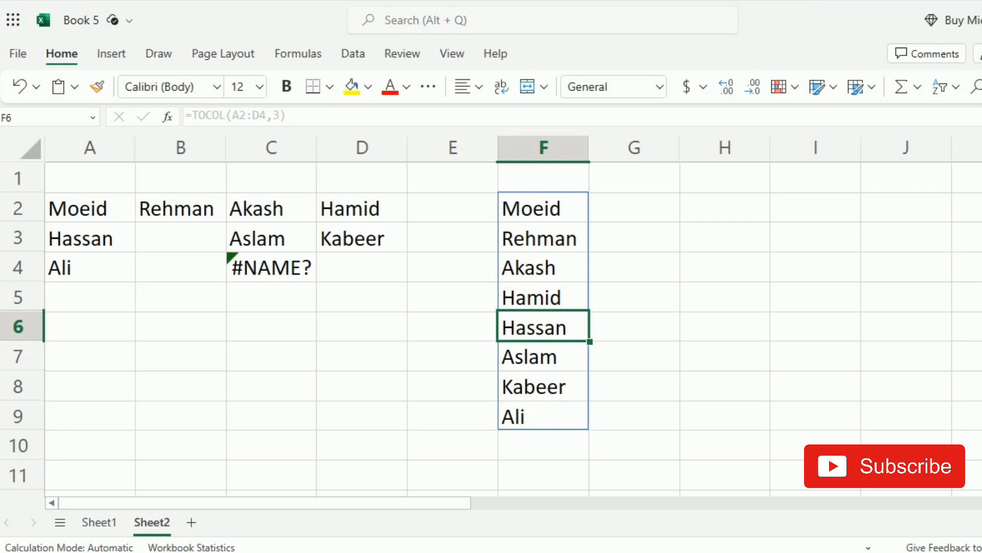
click(543, 208)
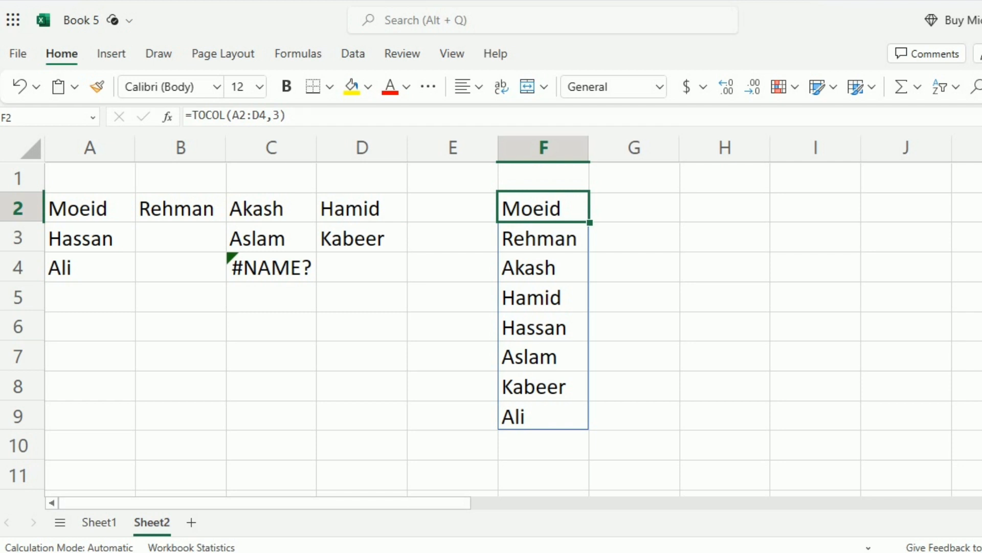
drag(89, 208, 362, 209)
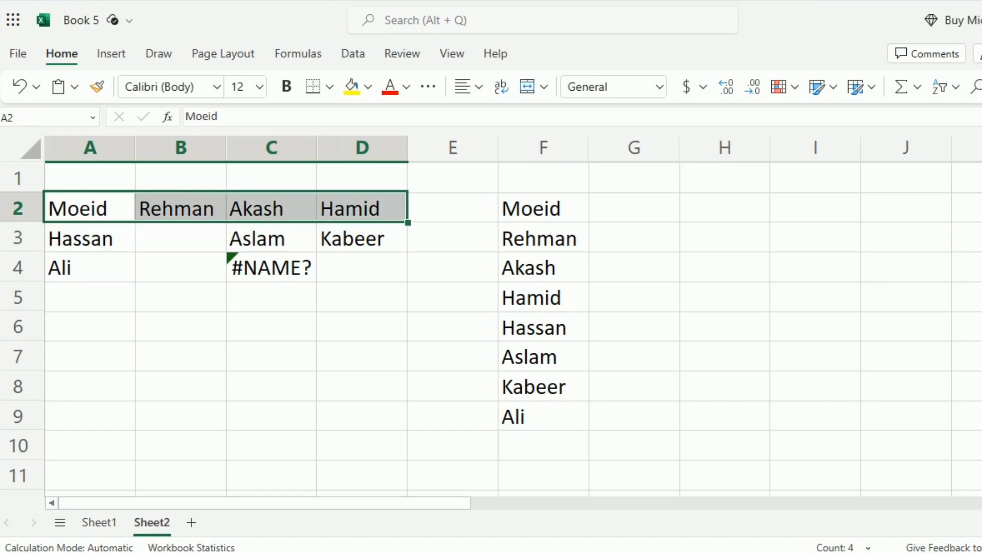
drag(90, 238, 362, 238)
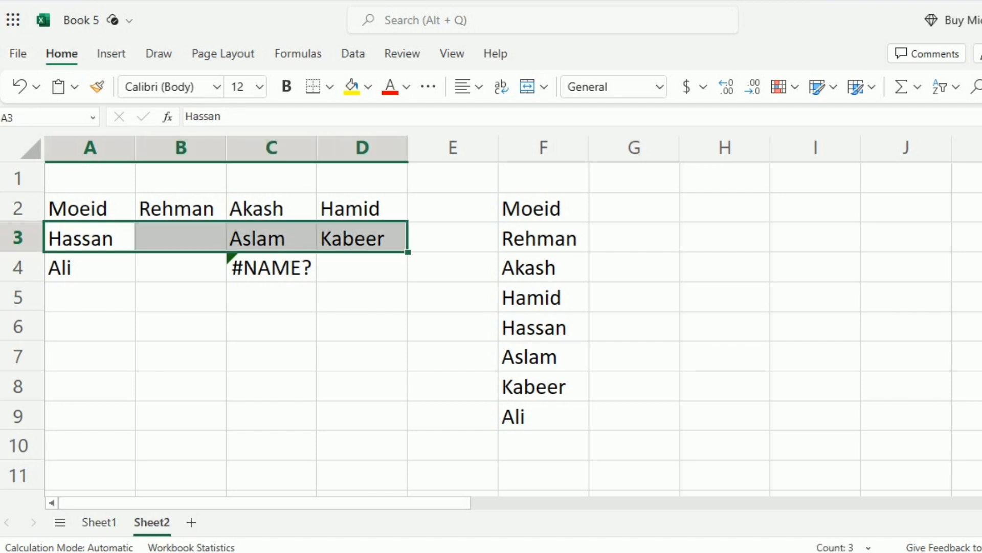
click(452, 237)
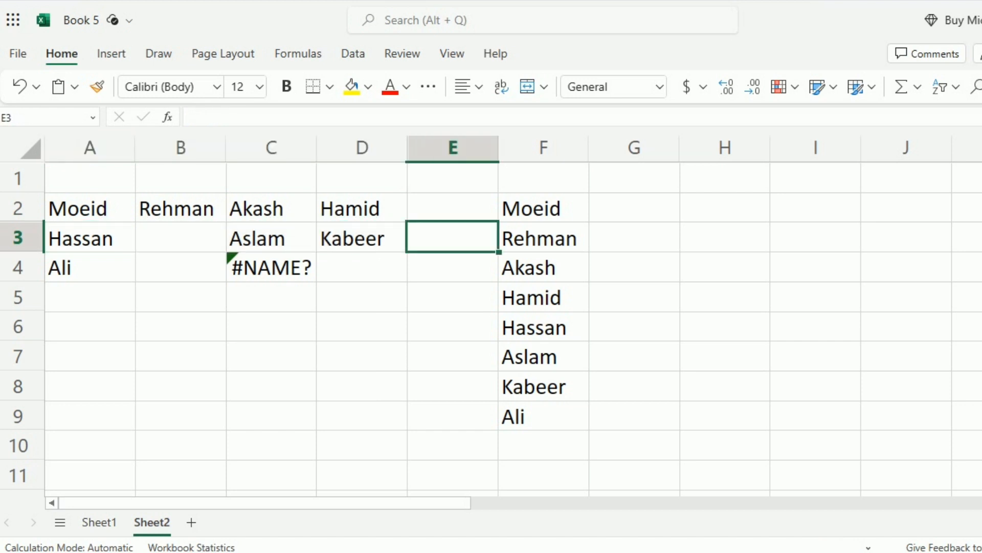
click(90, 208)
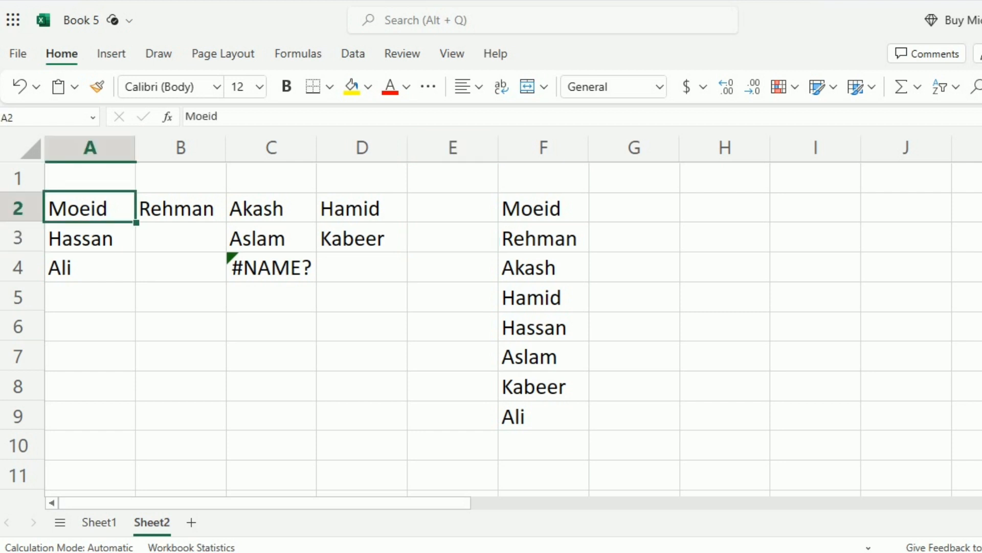
Step: Go through the source names column by column, from column A to column D
drag(90, 208, 90, 267)
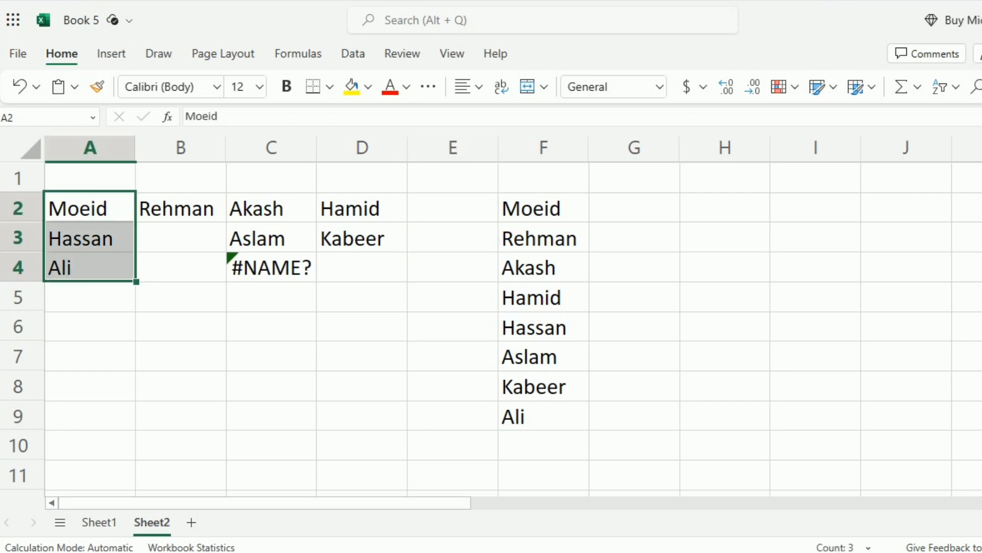
click(181, 209)
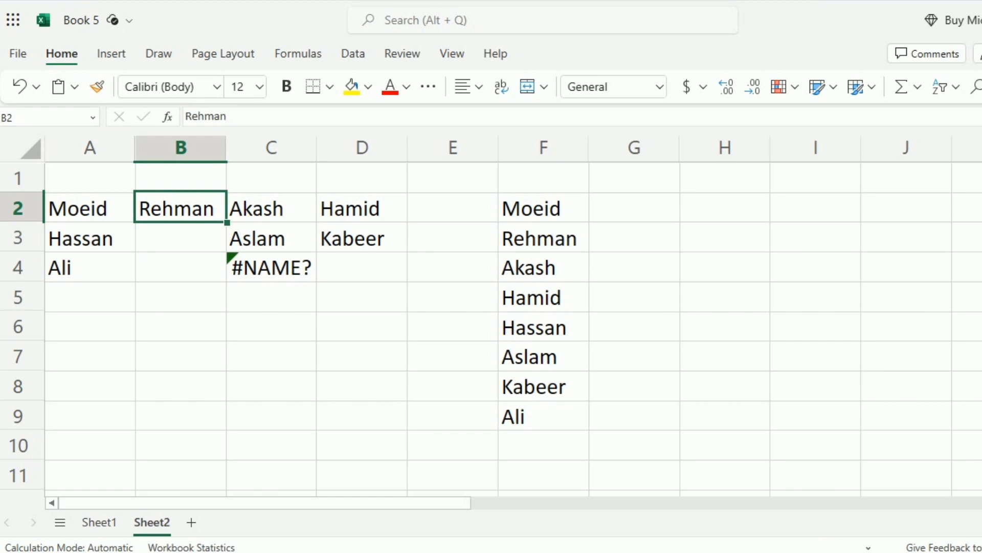
drag(271, 209, 271, 268)
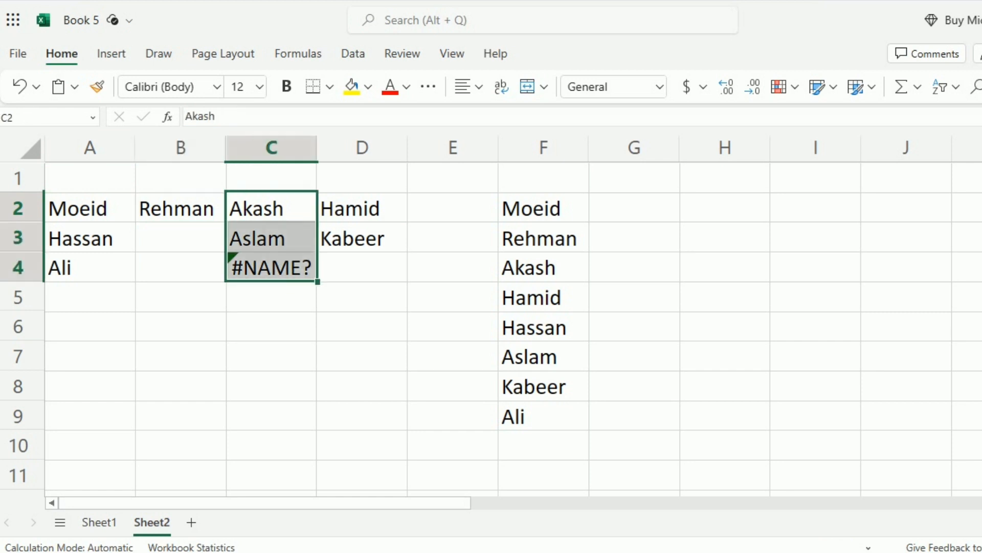
click(362, 208)
drag(362, 208, 362, 238)
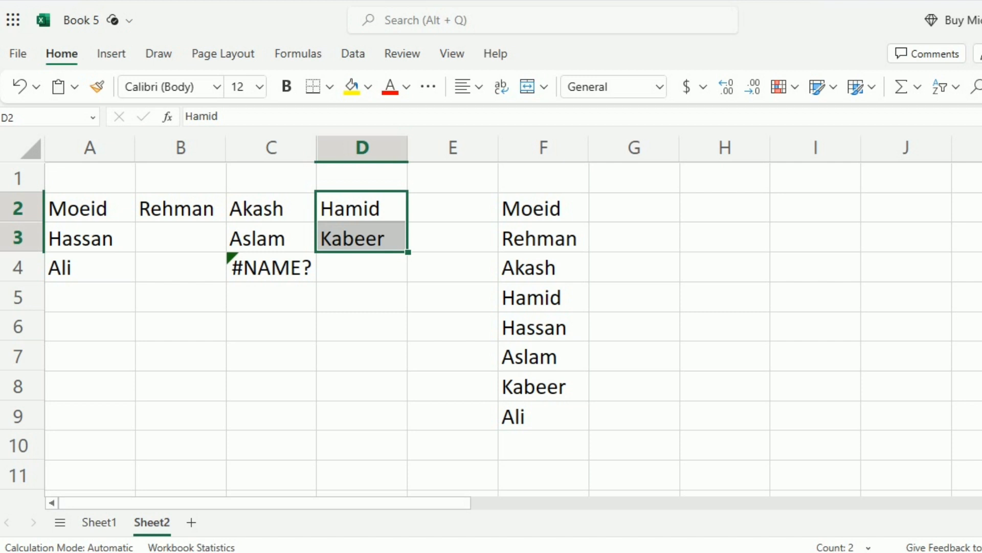
Step: Add TRUE as the scan_by_column argument of the TOCOL formula in F2, keeping the ignore argument at 3
click(544, 209)
key(F2)
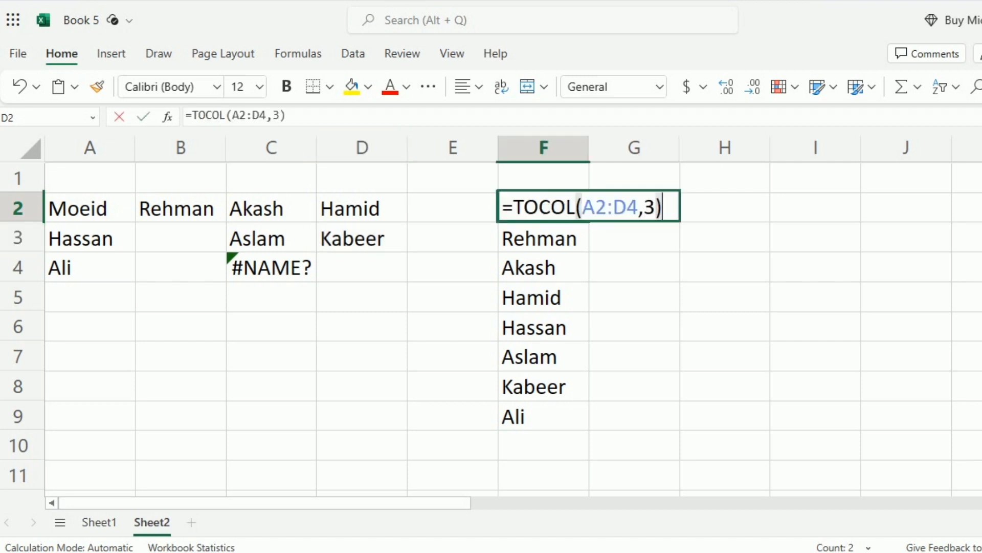
key(Left)
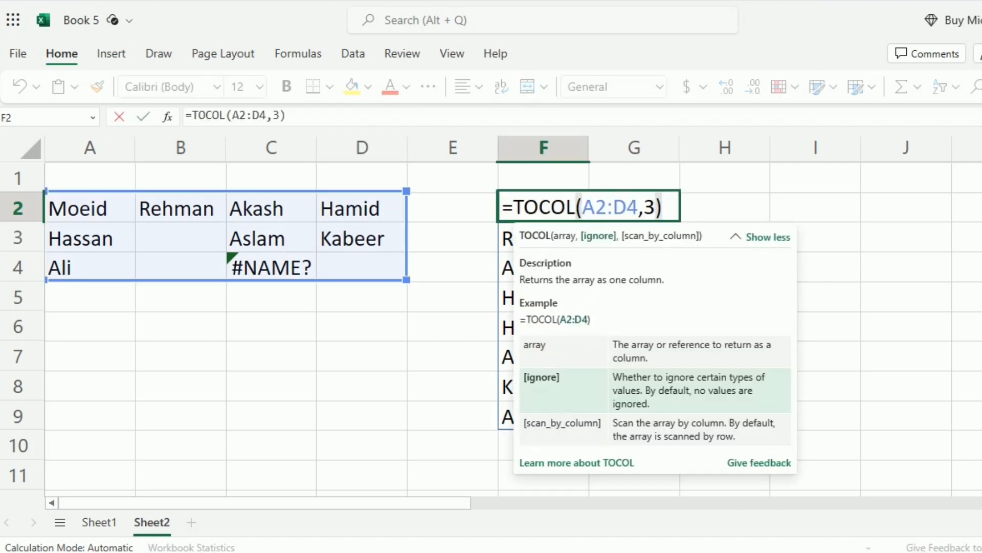
text(,)
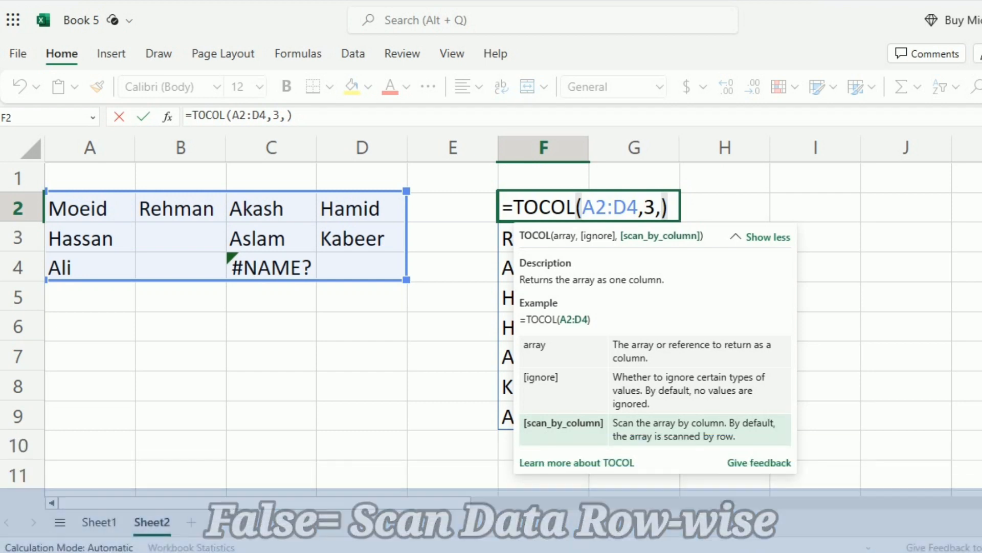
text(True)
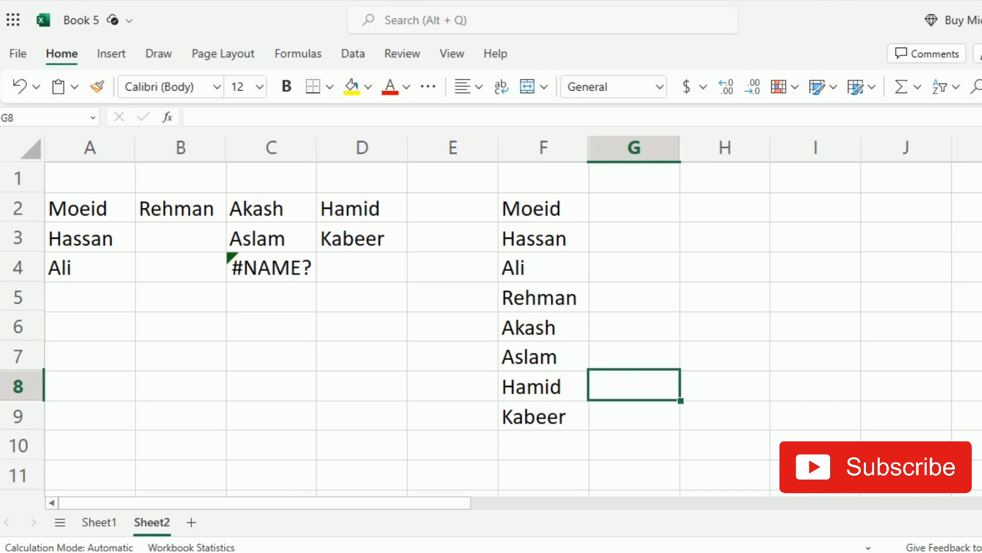
Step: Compare the order of the column F output with source columns A, C and D
drag(543, 209, 544, 268)
drag(271, 209, 271, 268)
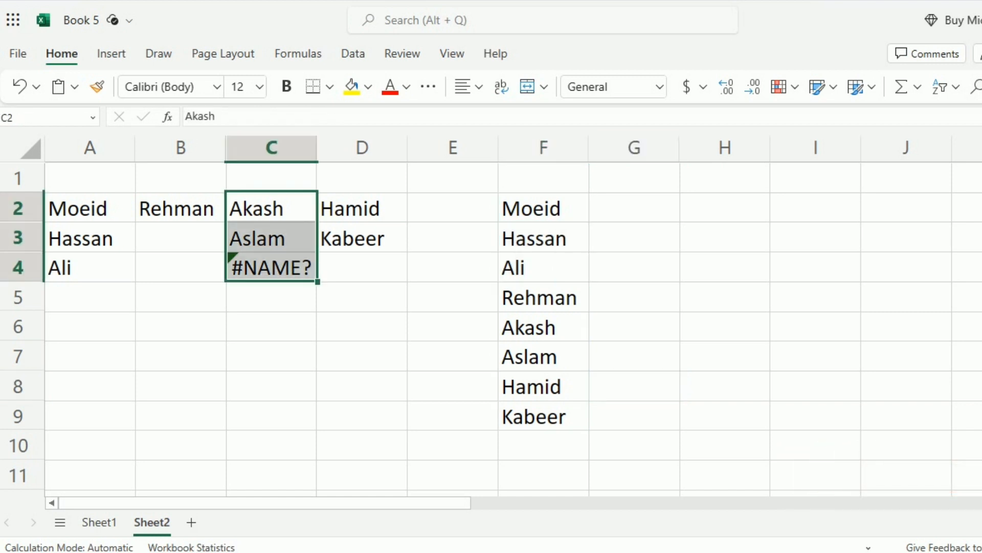
click(543, 328)
drag(544, 328, 544, 356)
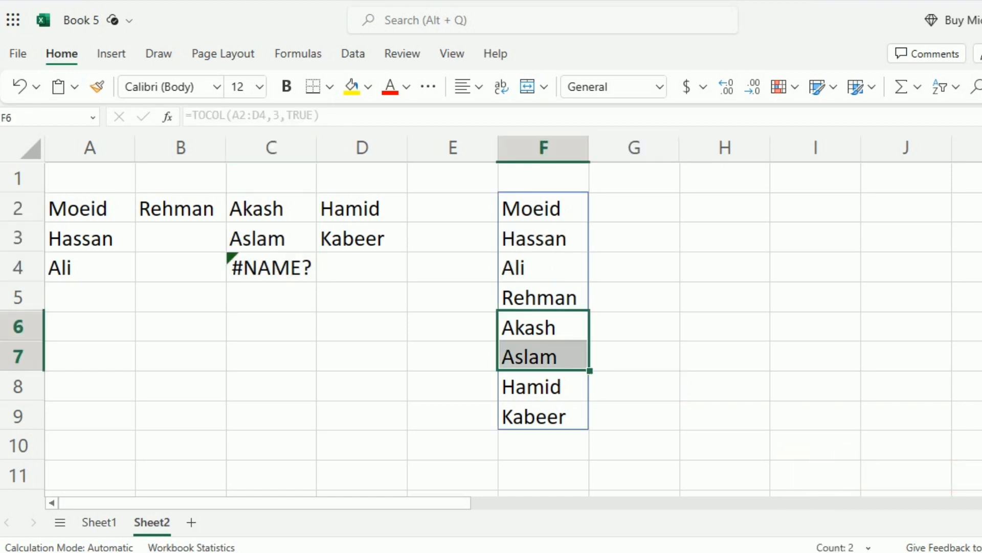
drag(363, 209, 362, 238)
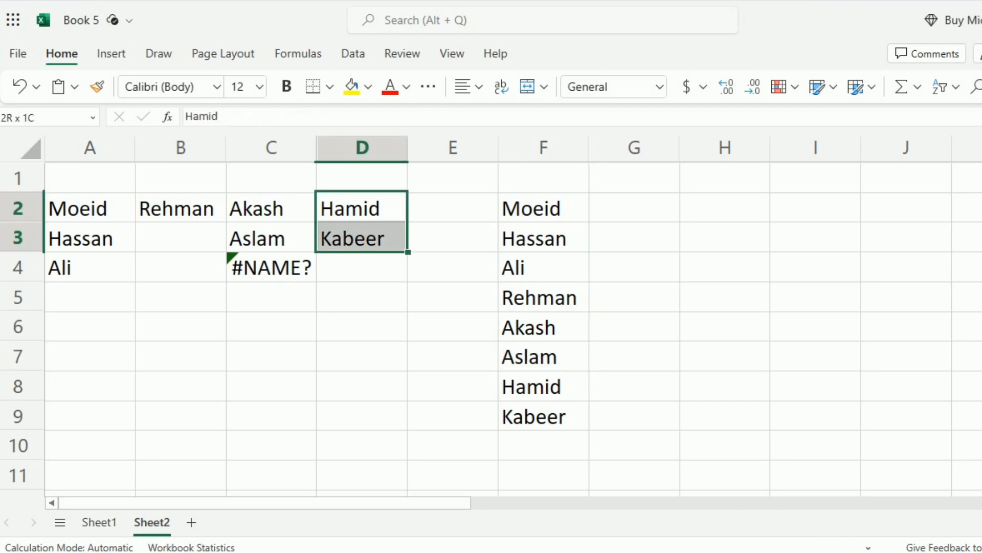
drag(544, 386, 543, 416)
click(543, 209)
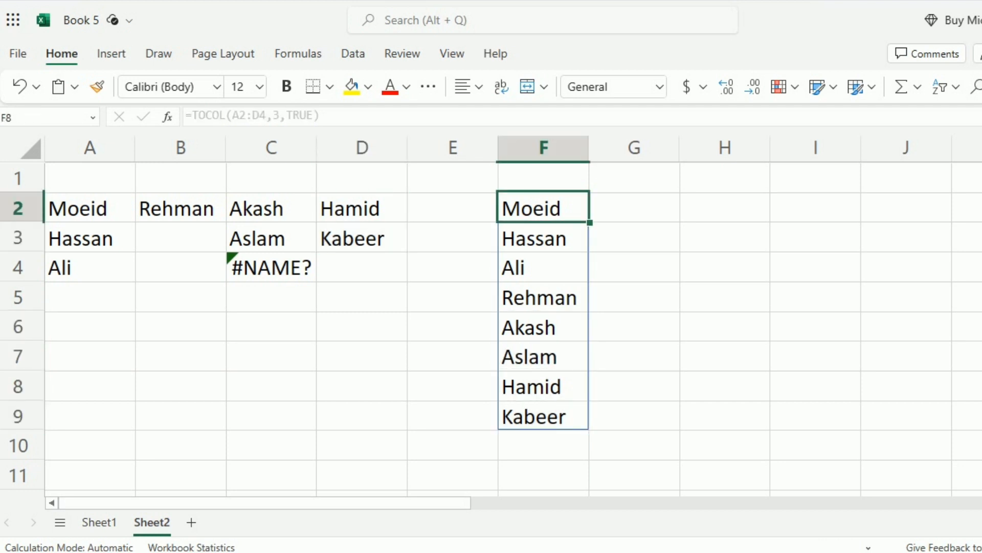